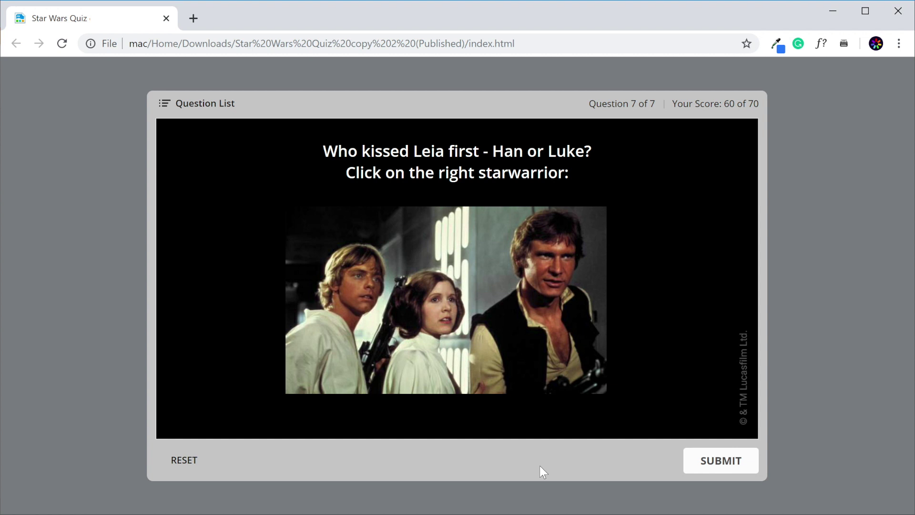
# In the published quiz, reset the marker on Leia and place it on Luke instead.
pyautogui.click(428, 354)
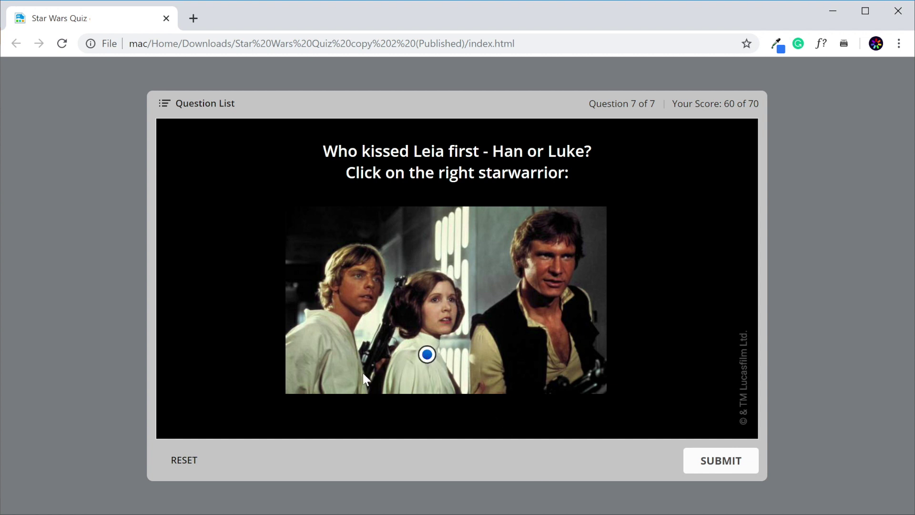
pyautogui.click(191, 461)
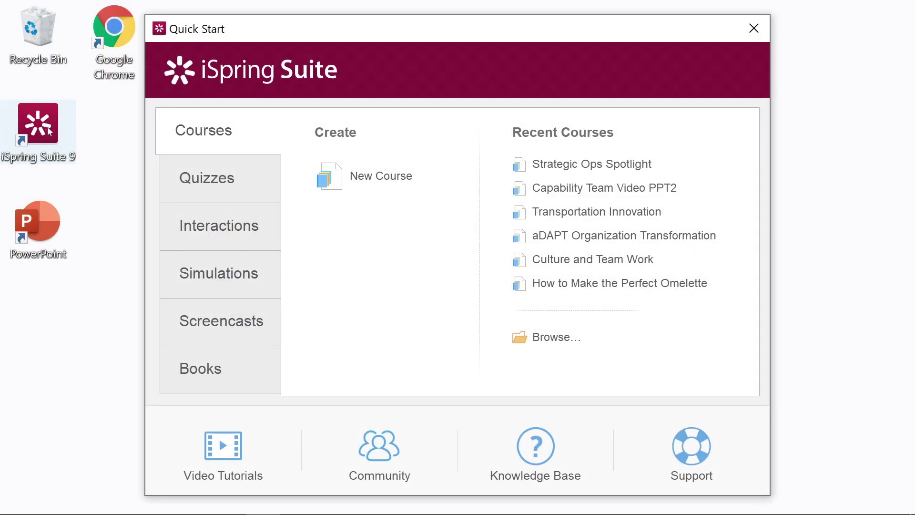
# Start a new Graded Quiz from Quick Start and add a Hotspot question.
pyautogui.click(203, 179)
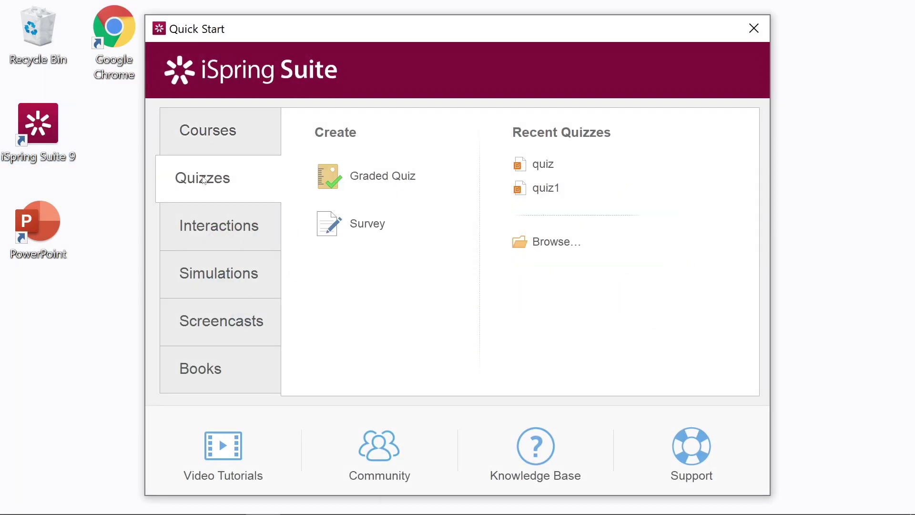
pyautogui.click(400, 179)
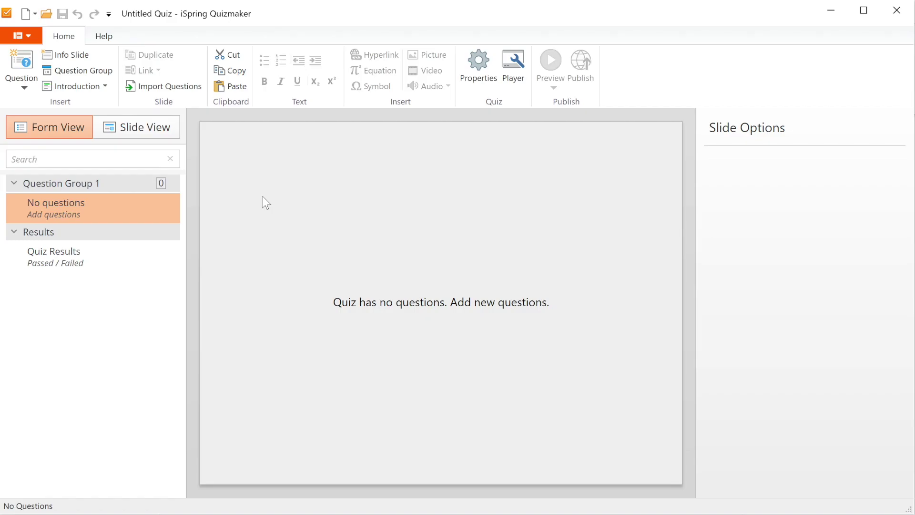
pyautogui.click(27, 88)
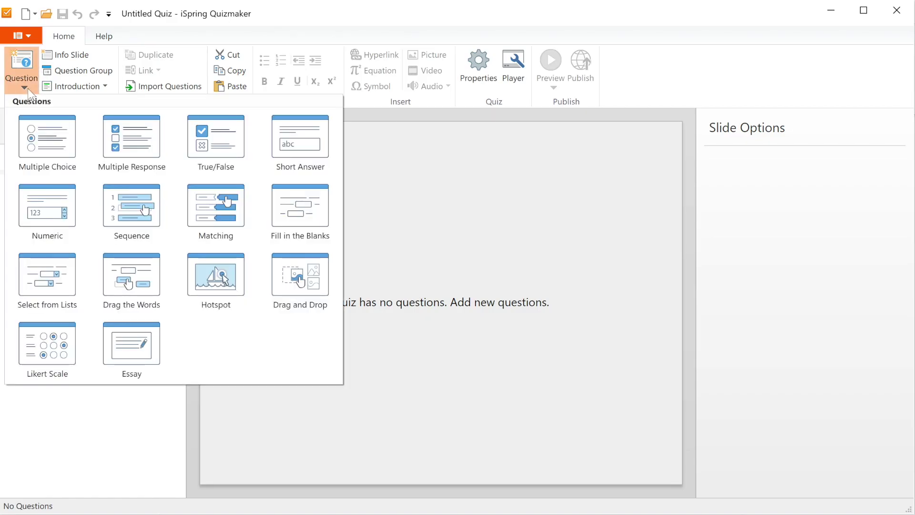
pyautogui.click(206, 260)
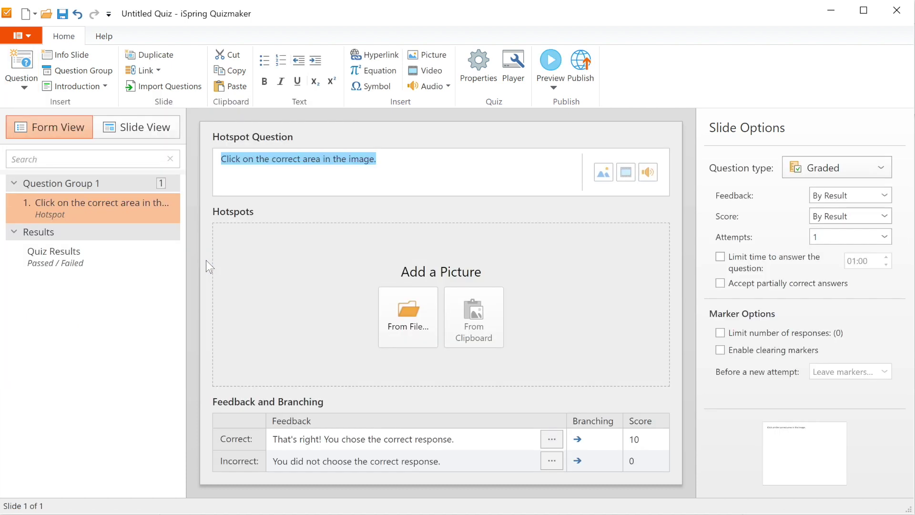
# Paste 'Who kissed Leia first - Han or Luke? Click on the right starwarrior:' and insert the Star Wars image.
pyautogui.moveTo(382, 160); pyautogui.dragTo(215, 151)
pyautogui.write('Who kissed Leia first - Han or Luke? Click on the right starwarrior:')
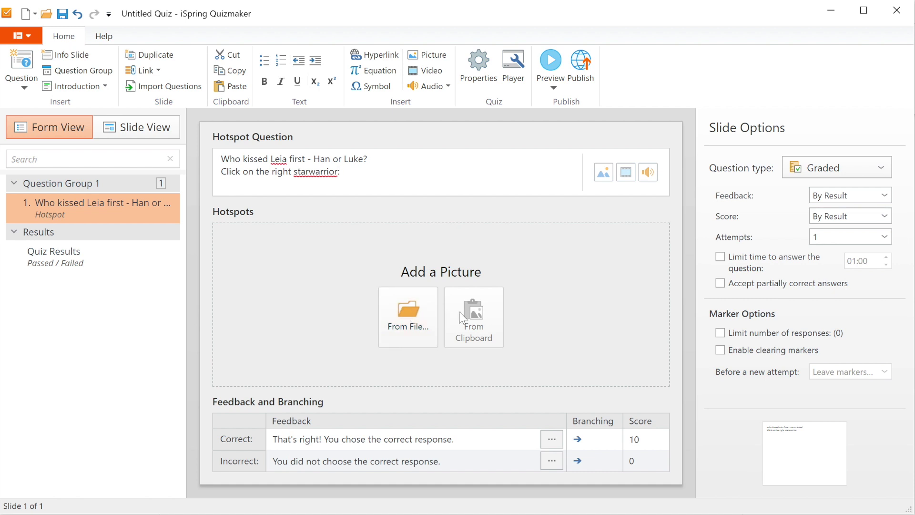
pyautogui.click(428, 308)
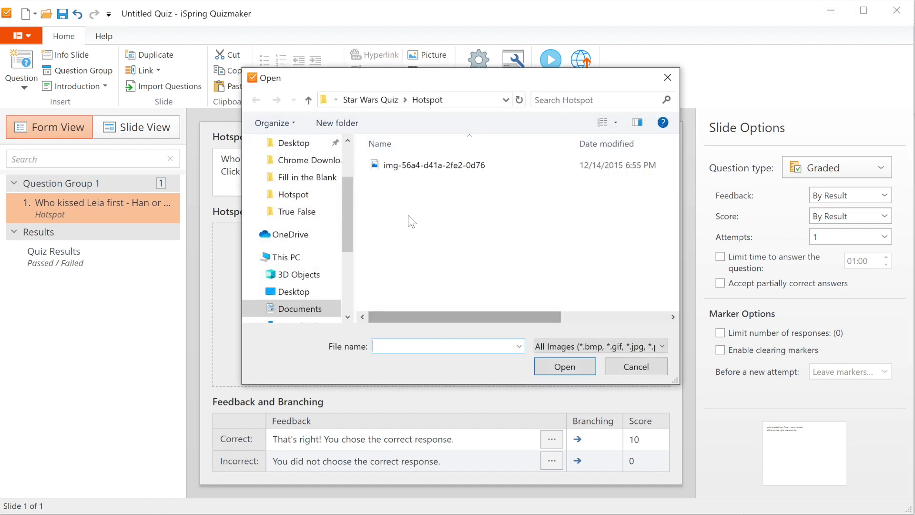
pyautogui.click(402, 166)
pyautogui.click(565, 367)
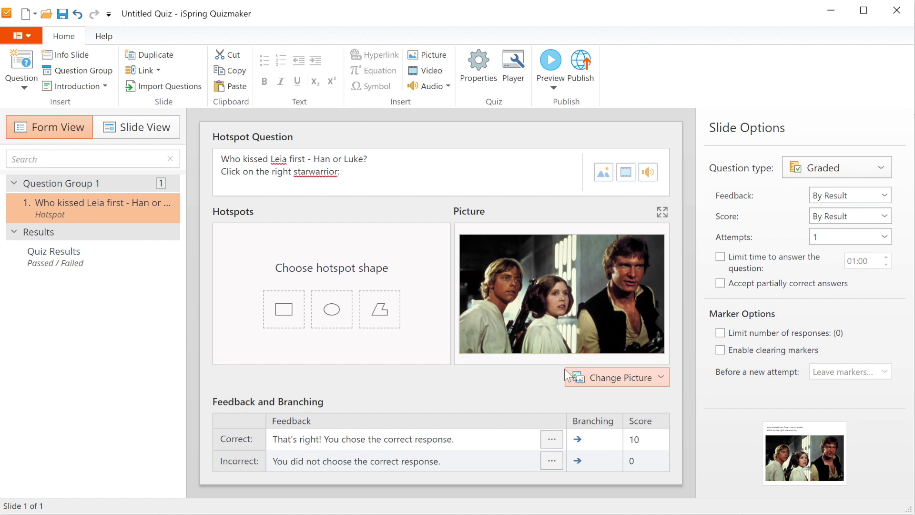
# Replace a trial rectangle hotspot with a freeform hotspot traced around Luke.
pyautogui.click(285, 310)
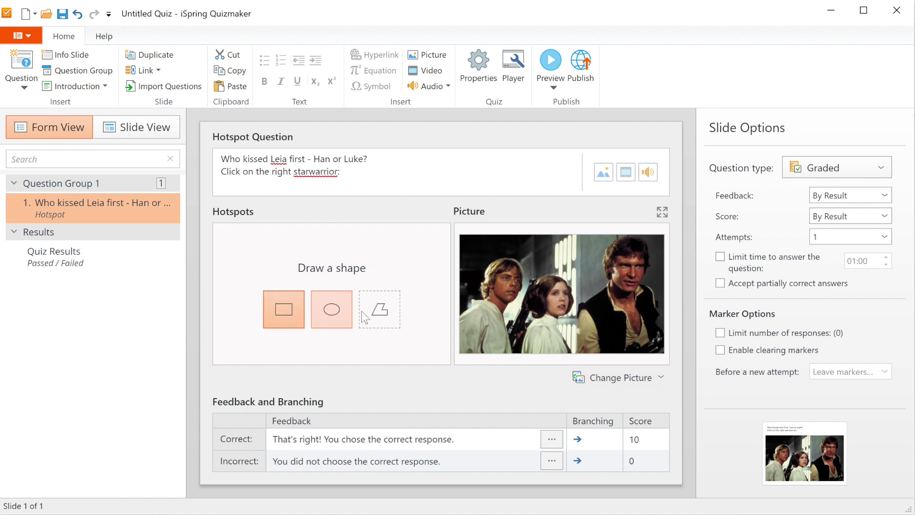
pyautogui.moveTo(462, 258); pyautogui.dragTo(533, 355)
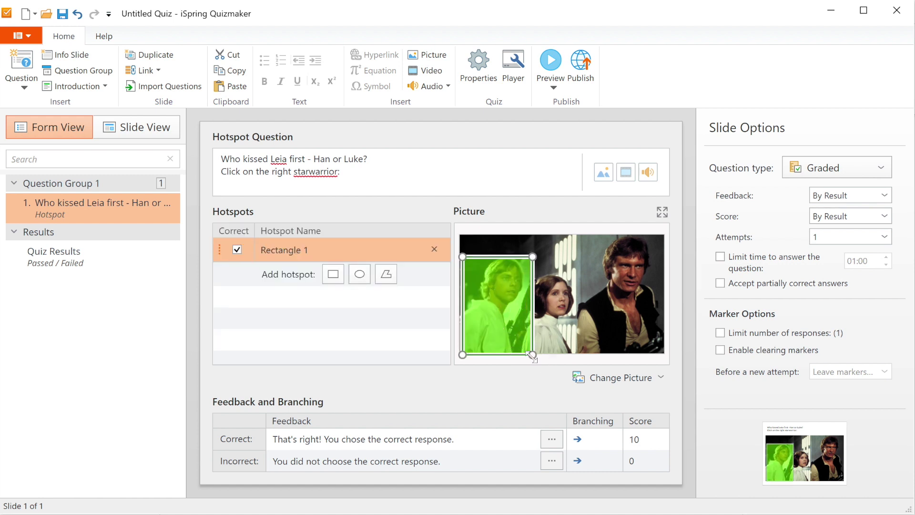
pyautogui.click(435, 252)
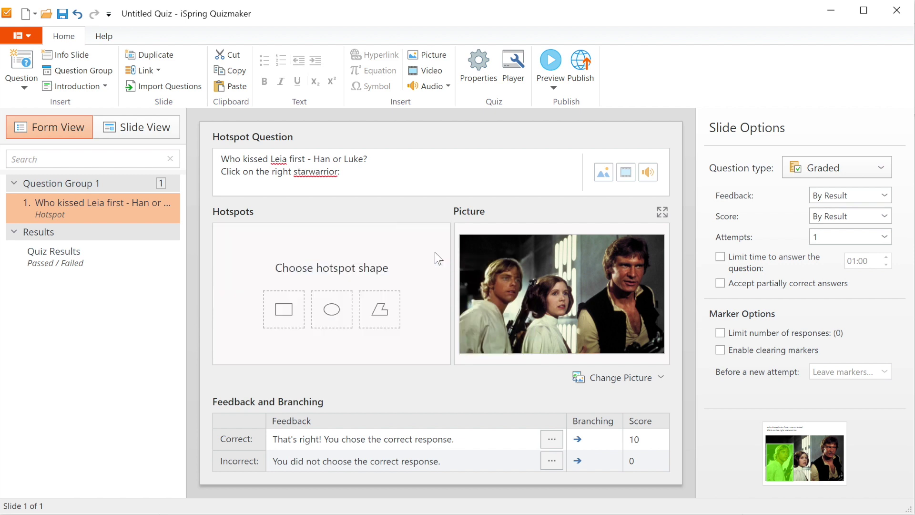
pyautogui.click(386, 307)
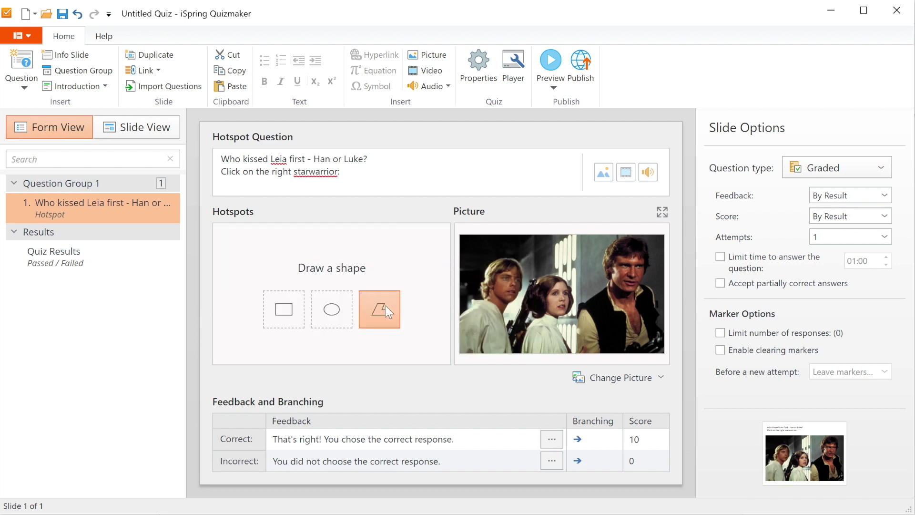
pyautogui.click(461, 314)
pyautogui.moveTo(471, 308)
pyautogui.mouseDown()
pyautogui.moveTo(498, 257)
pyautogui.moveTo(515, 261)
pyautogui.moveTo(526, 277)
pyautogui.moveTo(504, 320)
pyautogui.moveTo(510, 339)
pyautogui.moveTo(496, 353)
pyautogui.moveTo(460, 353)
pyautogui.moveTo(461, 315)
pyautogui.mouseUp()
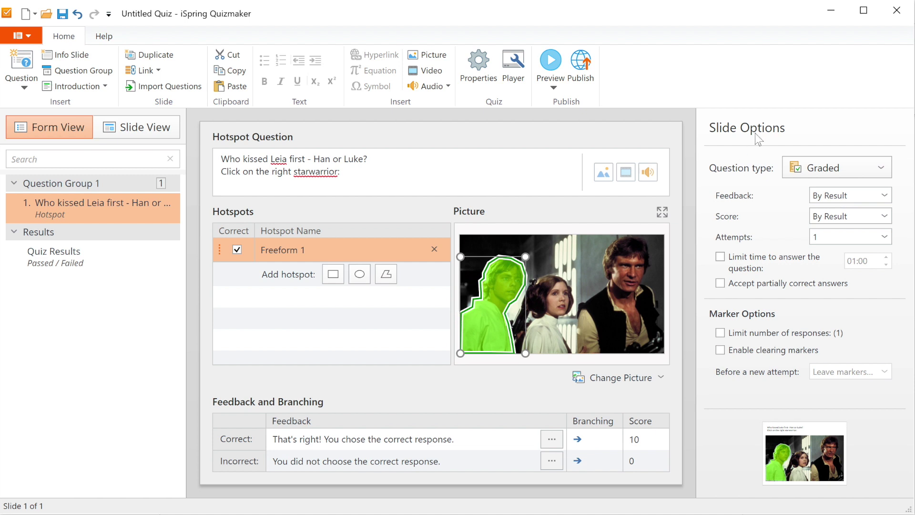
# Keep the question Graded, with By Result feedback and score and one attempt.
pyautogui.click(837, 166)
pyautogui.click(837, 165)
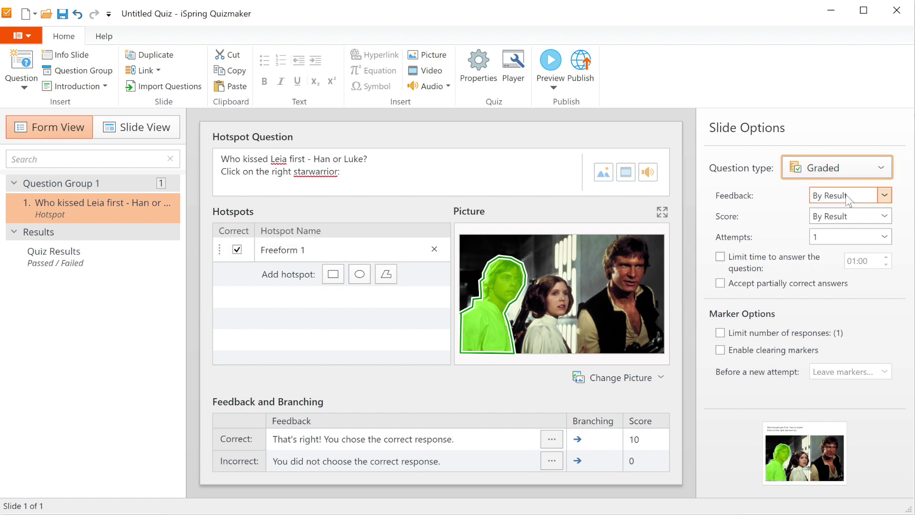
pyautogui.click(845, 195)
pyautogui.click(847, 195)
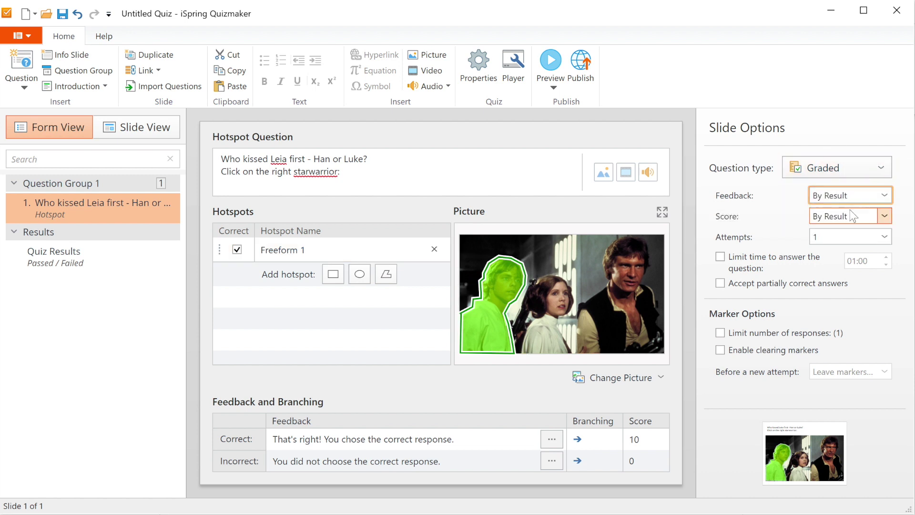
pyautogui.click(851, 214)
pyautogui.click(853, 217)
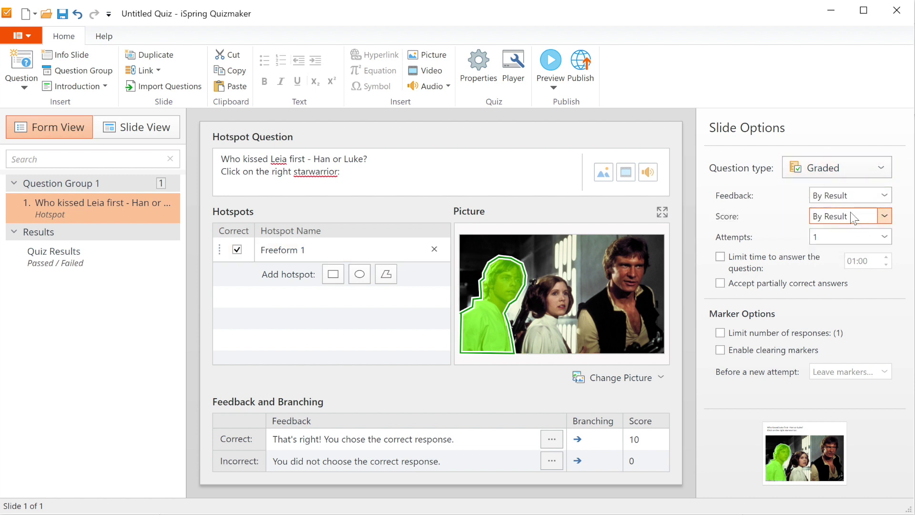
pyautogui.click(855, 236)
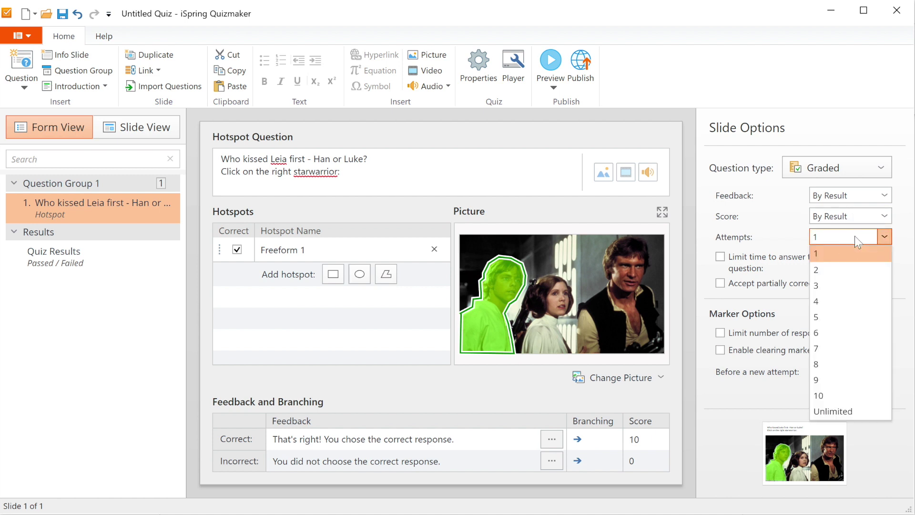
pyautogui.click(854, 236)
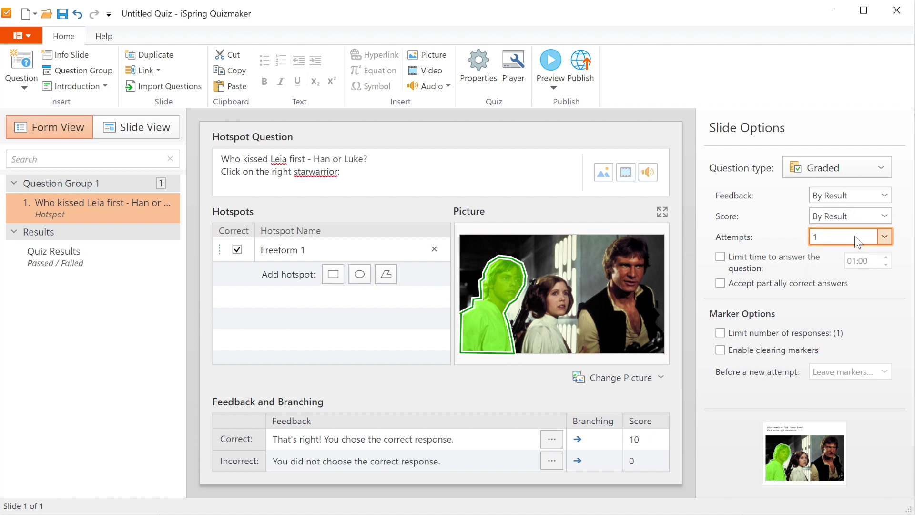
# Leave time limit and partial answers off, and enable clearing markers.
pyautogui.click(722, 256)
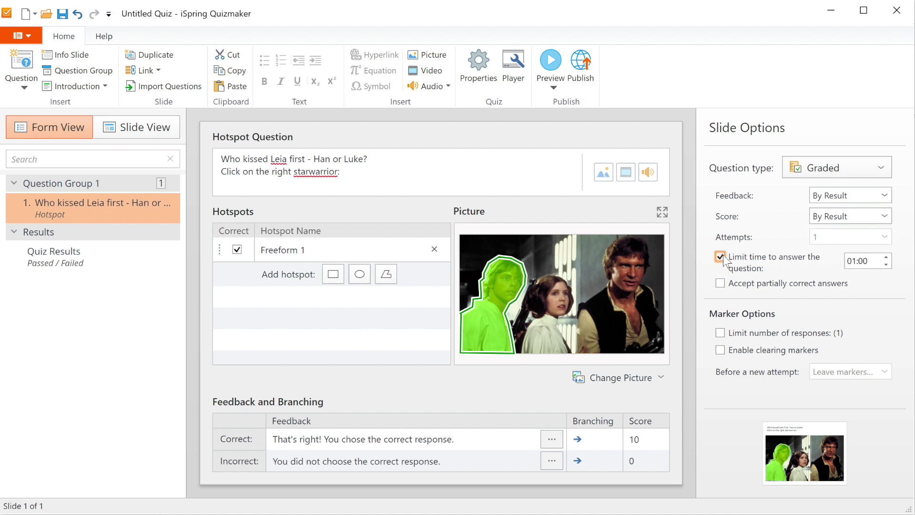
pyautogui.click(721, 257)
pyautogui.click(721, 283)
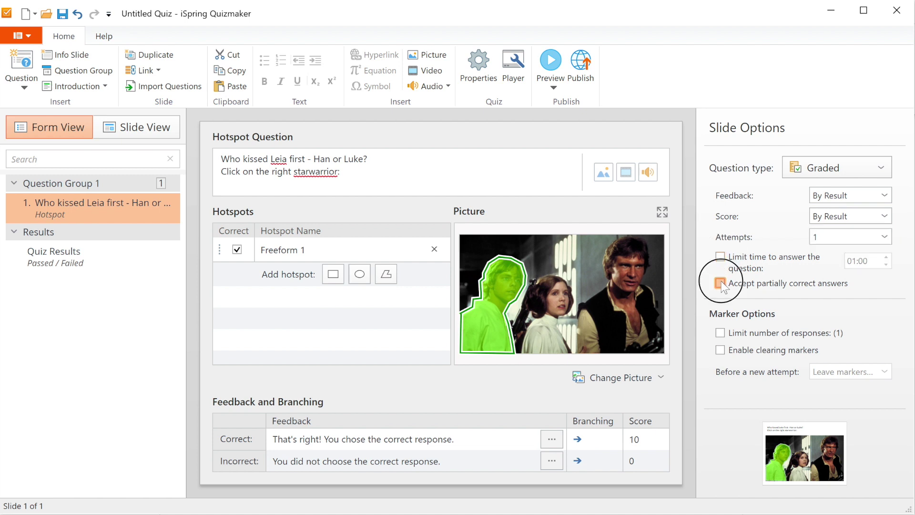
pyautogui.click(720, 283)
pyautogui.click(718, 333)
# Set feedback to 'Correct your answer is.' and 'More training do you need.'.
pyautogui.click(311, 439)
pyautogui.click(311, 439)
pyautogui.hotkey('ctrl', 'a')
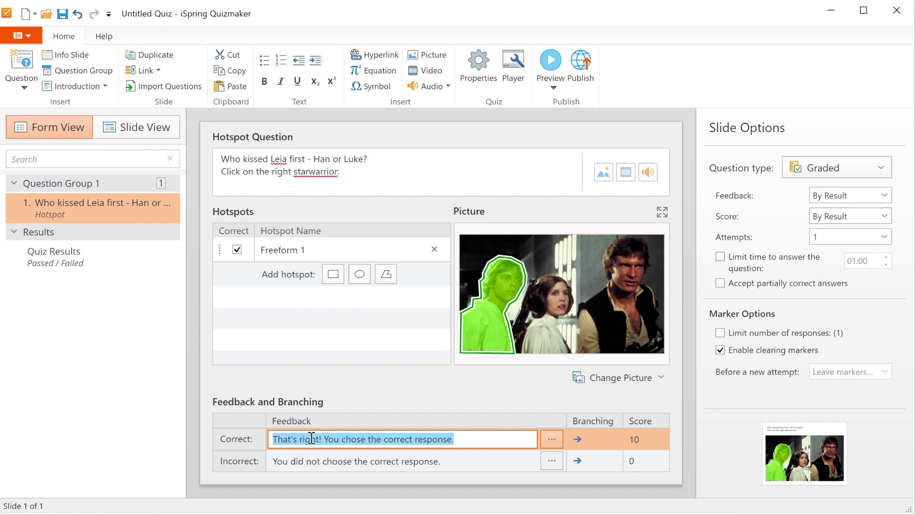
pyautogui.write('Correct your answer is.')
pyautogui.click(313, 461)
pyautogui.click(313, 460)
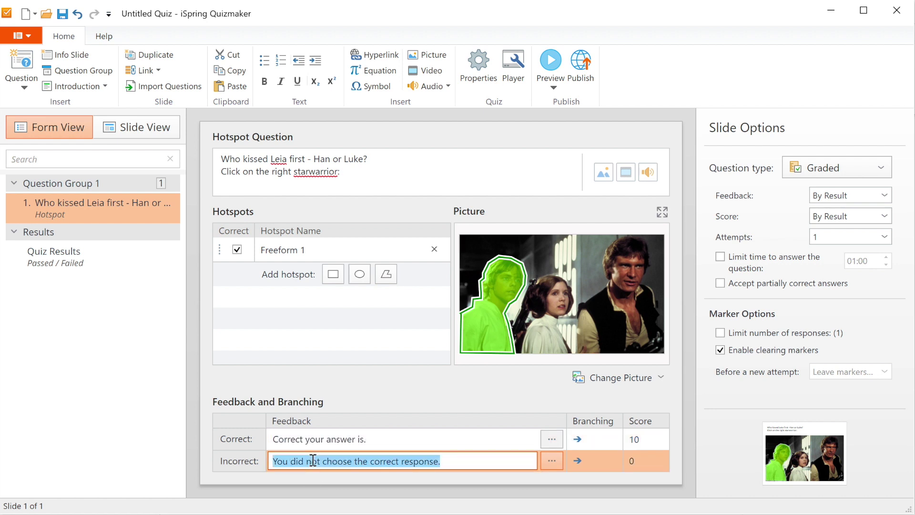
pyautogui.write('More training do you need.')
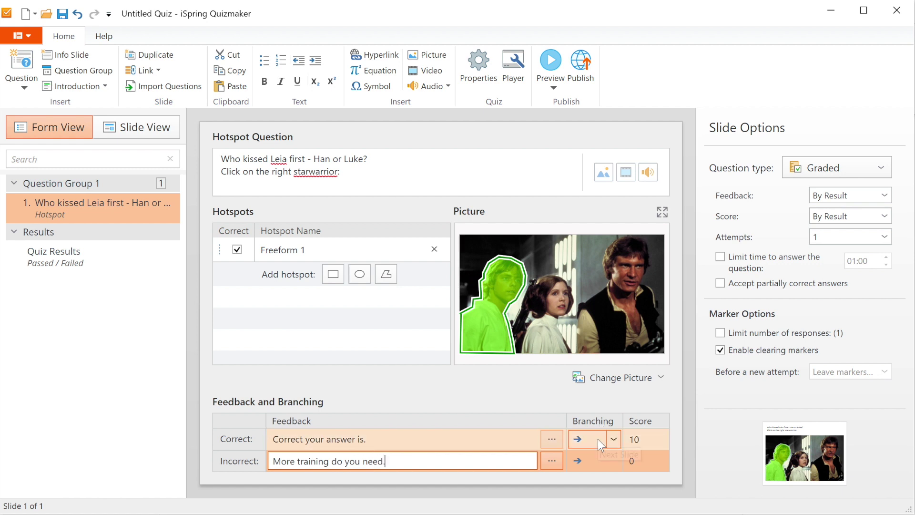
# Send incorrect answers to Beginning of Group with a score of -5.
pyautogui.click(602, 460)
pyautogui.click(611, 461)
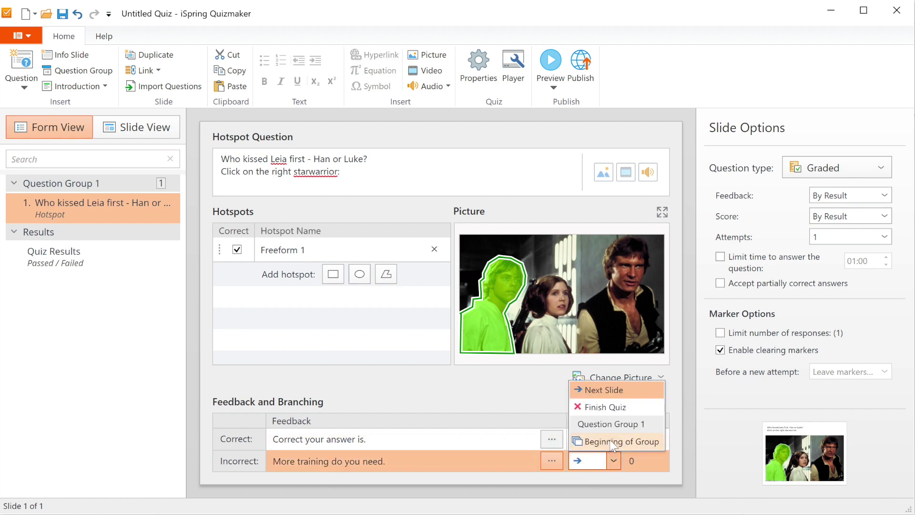
pyautogui.click(610, 440)
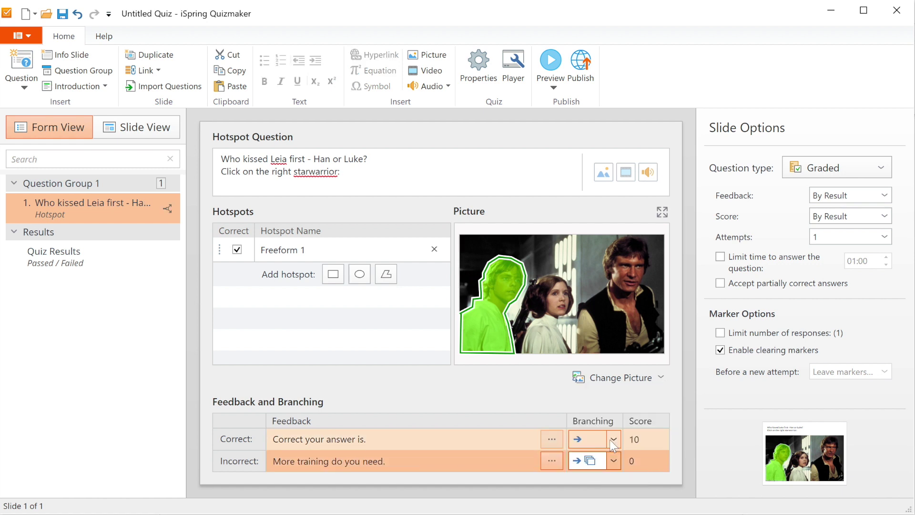
pyautogui.click(639, 440)
pyautogui.click(640, 459)
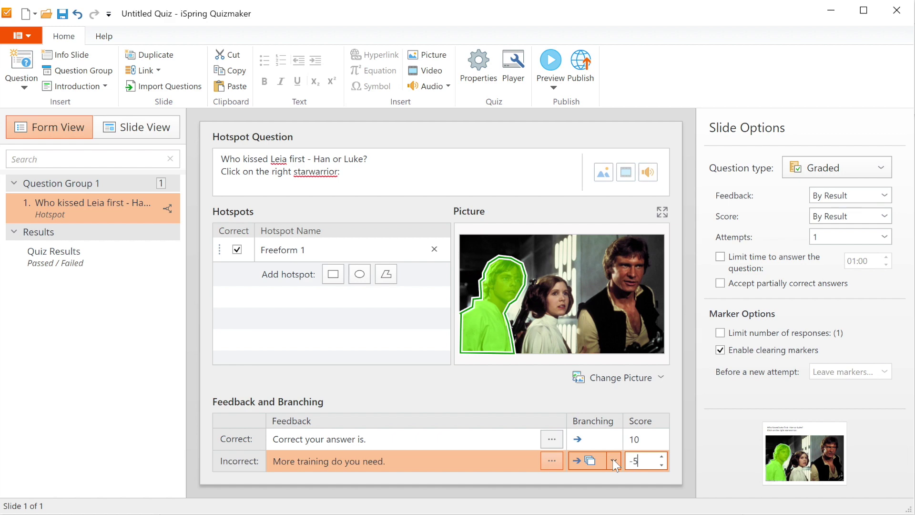
# In Slide View, shrink the picture slightly and center it under the question.
pyautogui.click(159, 130)
pyautogui.click(451, 279)
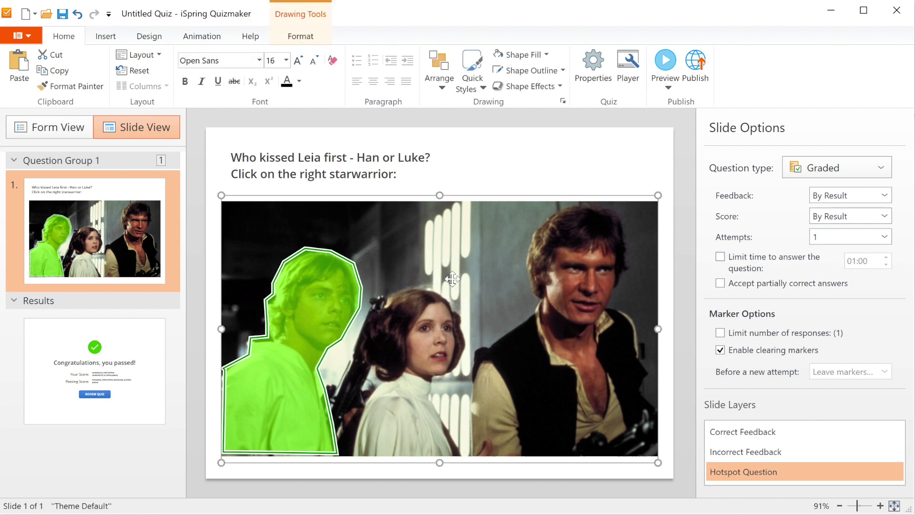
pyautogui.moveTo(658, 195); pyautogui.dragTo(634, 211)
pyautogui.moveTo(570, 287); pyautogui.dragTo(581, 285)
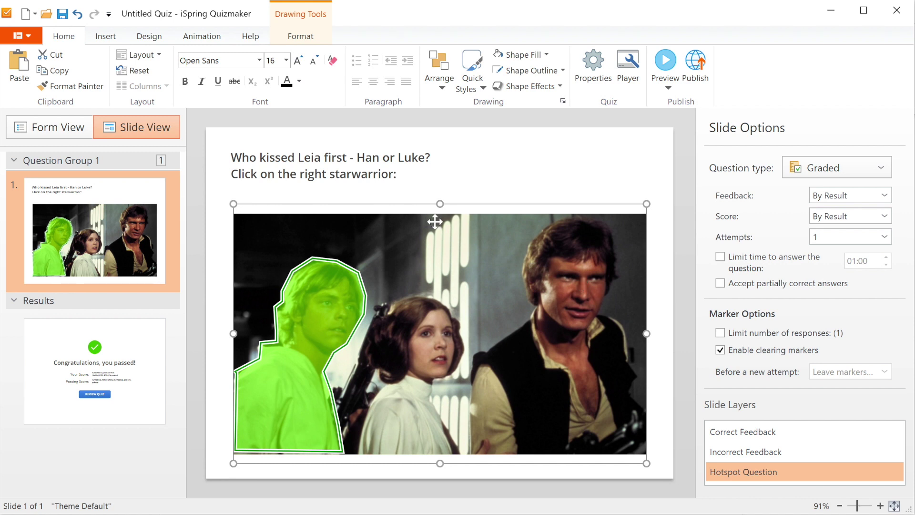
# Set the slide background to solid black through Design > Format Background.
pyautogui.click(151, 44)
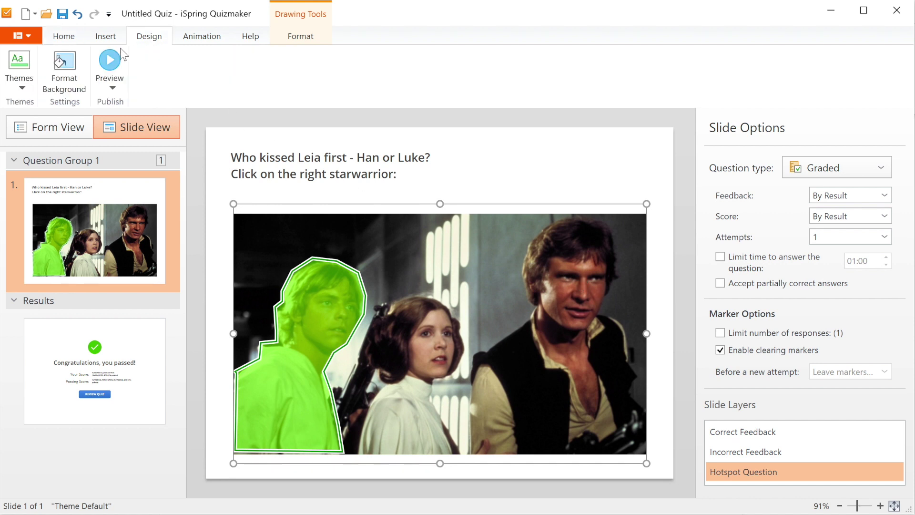
pyautogui.click(66, 70)
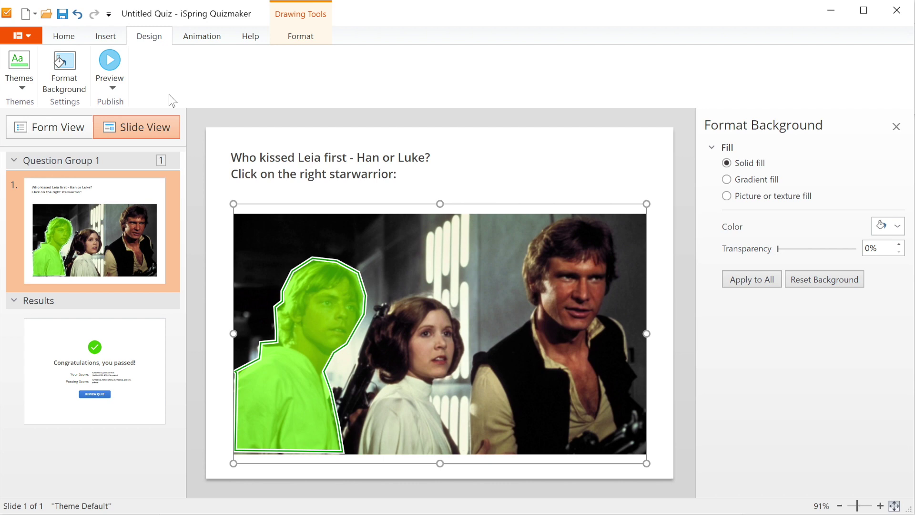
pyautogui.click(879, 229)
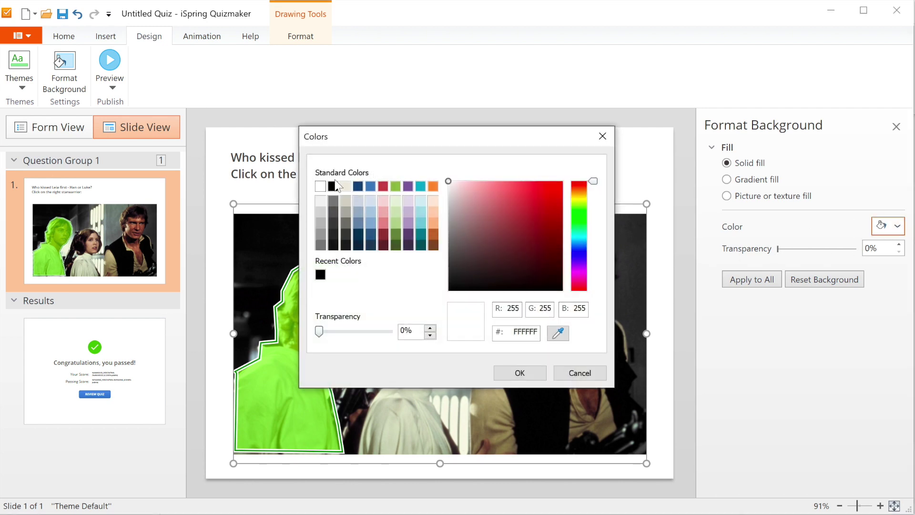
pyautogui.click(520, 372)
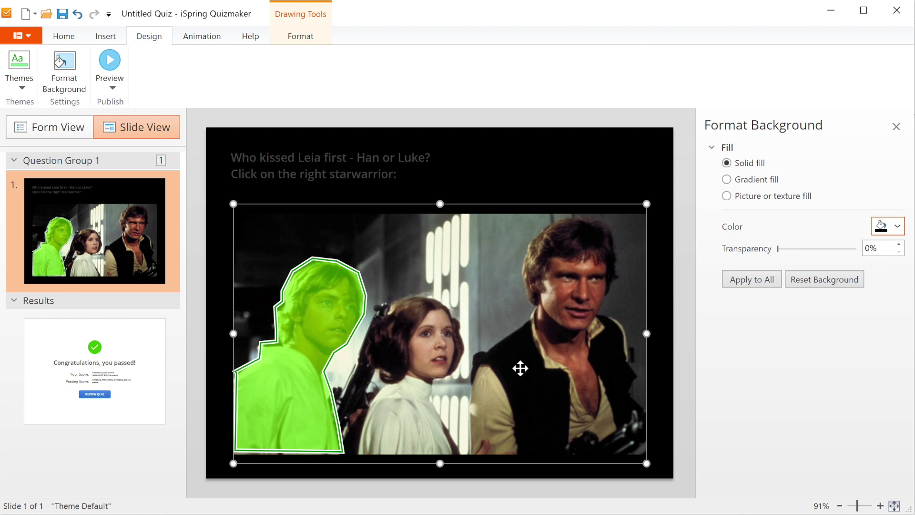
# Make the question text white on a black shape style, 24 pt and centred.
pyautogui.click(337, 174)
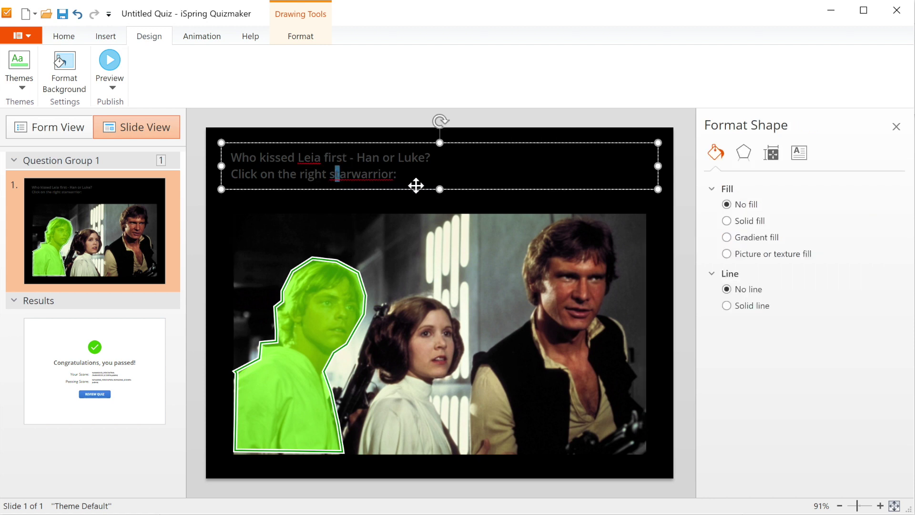
pyautogui.hotkey('ctrl', 'a')
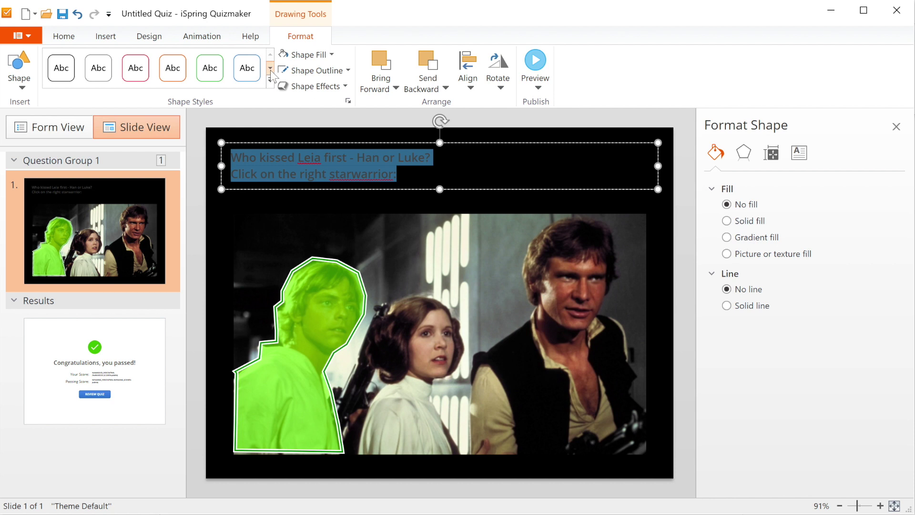
pyautogui.click(98, 67)
pyautogui.click(64, 36)
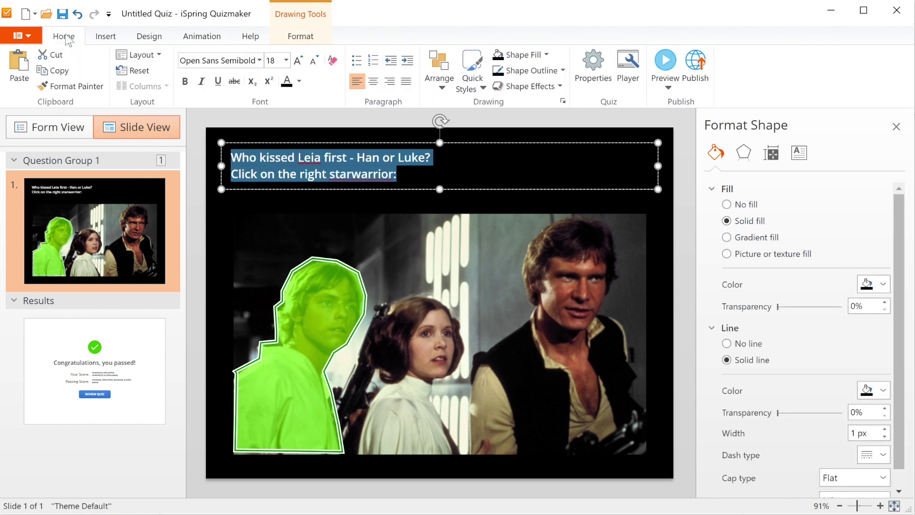
pyautogui.click(286, 60)
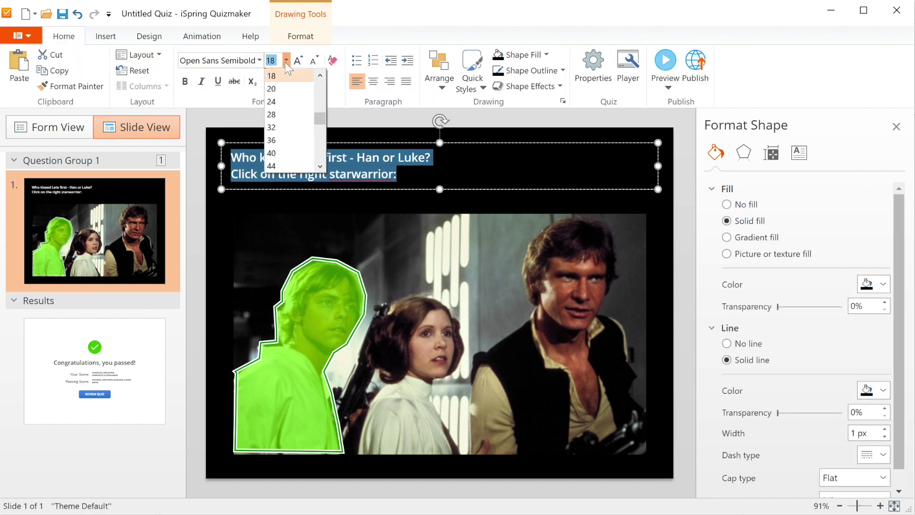
pyautogui.click(278, 105)
pyautogui.click(373, 81)
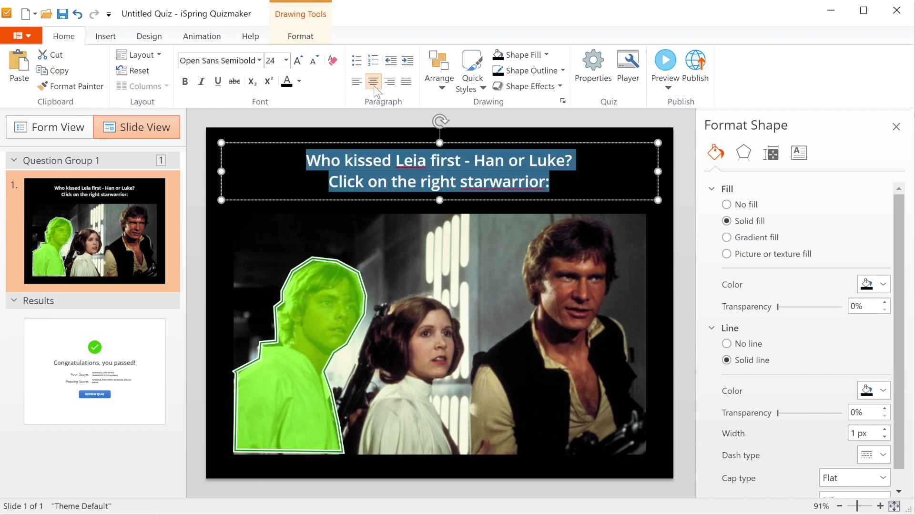
pyautogui.click(440, 237)
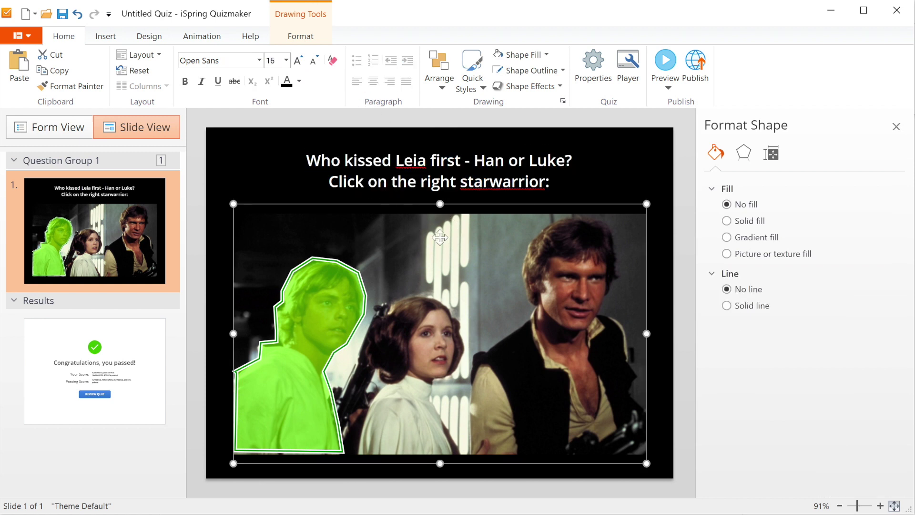
pyautogui.click(662, 72)
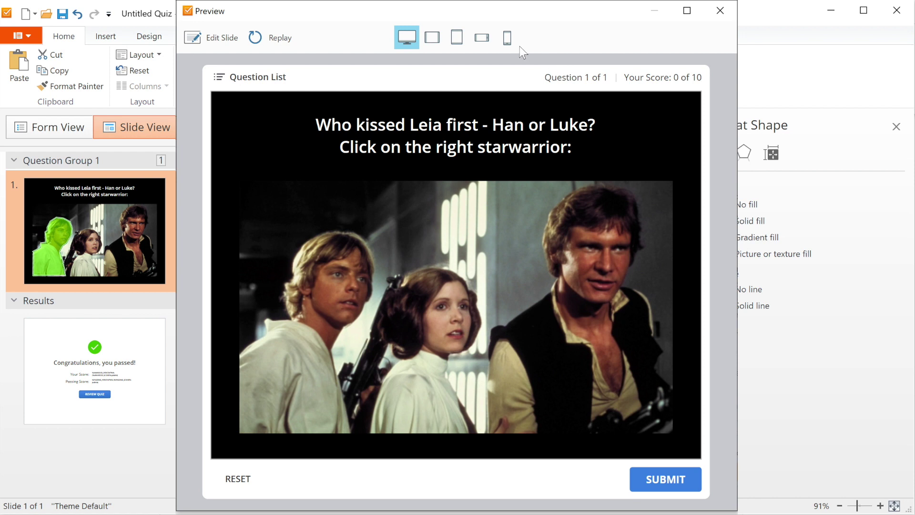
pyautogui.click(507, 41)
pyautogui.click(496, 248)
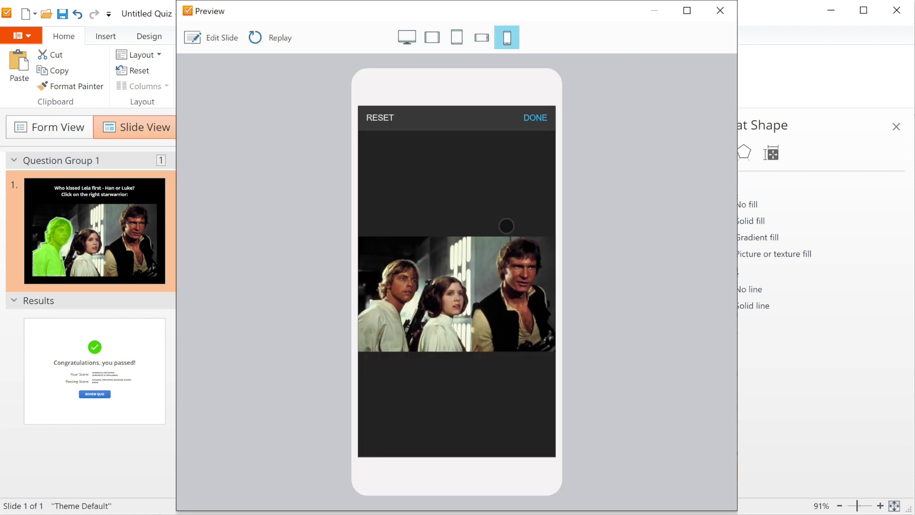
pyautogui.click(390, 320)
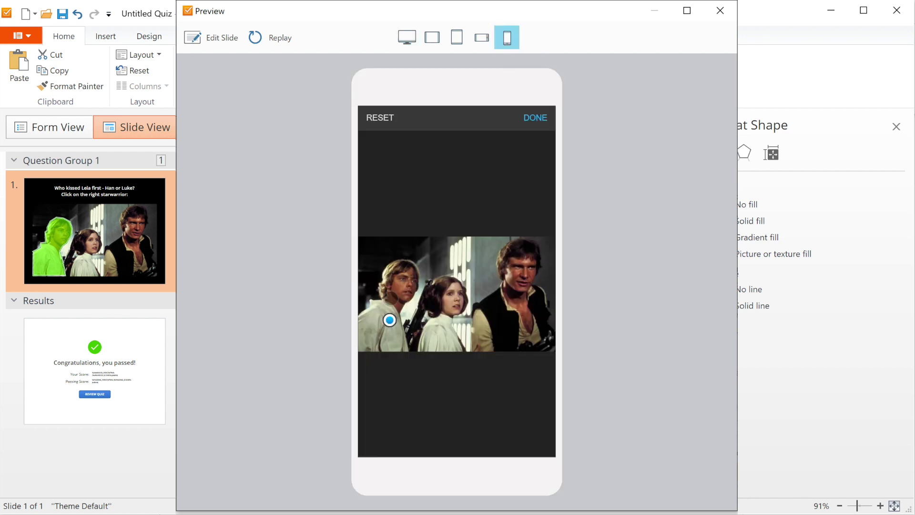
pyautogui.click(407, 37)
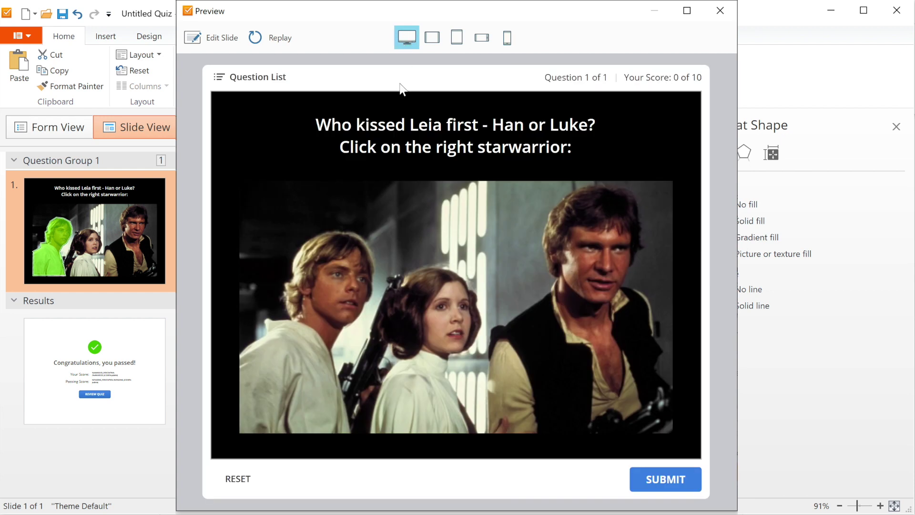
pyautogui.click(424, 299)
pyautogui.click(240, 479)
pyautogui.click(646, 479)
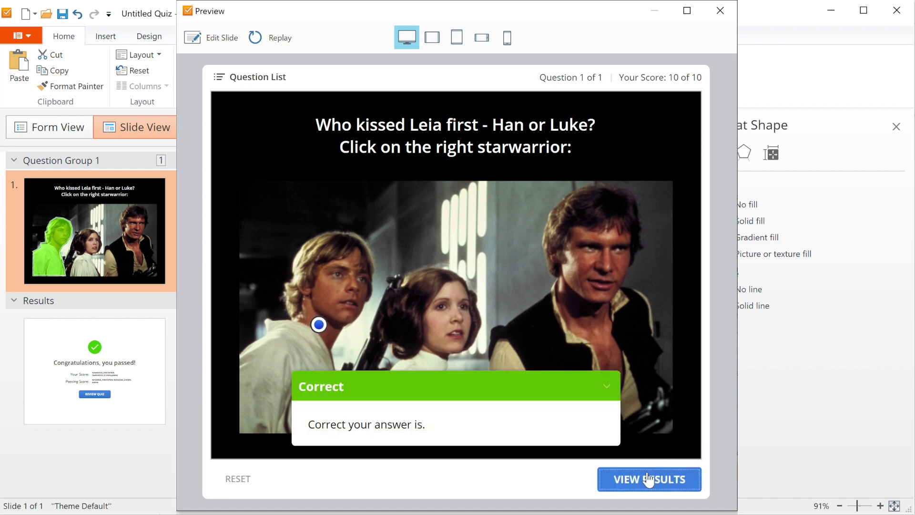
pyautogui.click(648, 479)
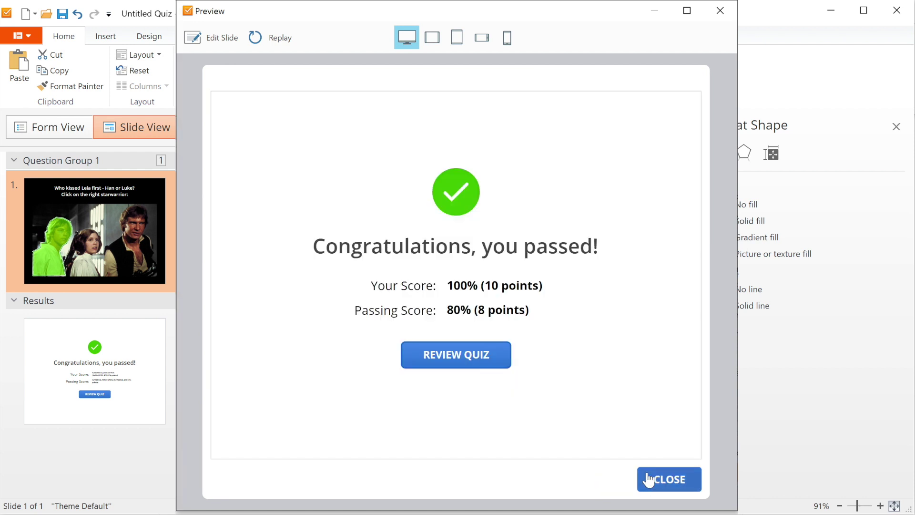
pyautogui.click(451, 367)
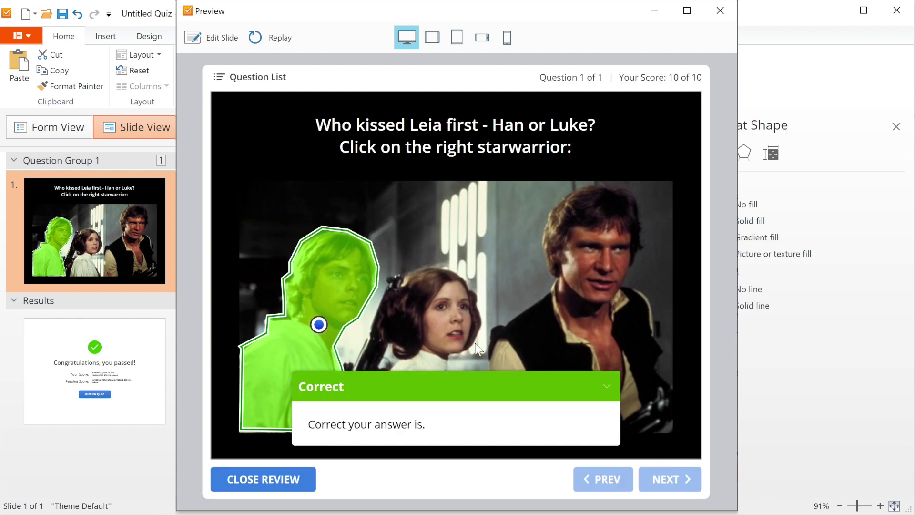
# Close the preview and browse the iSpring Cloud, Learn, LMS and Word publishing options.
pyautogui.click(720, 11)
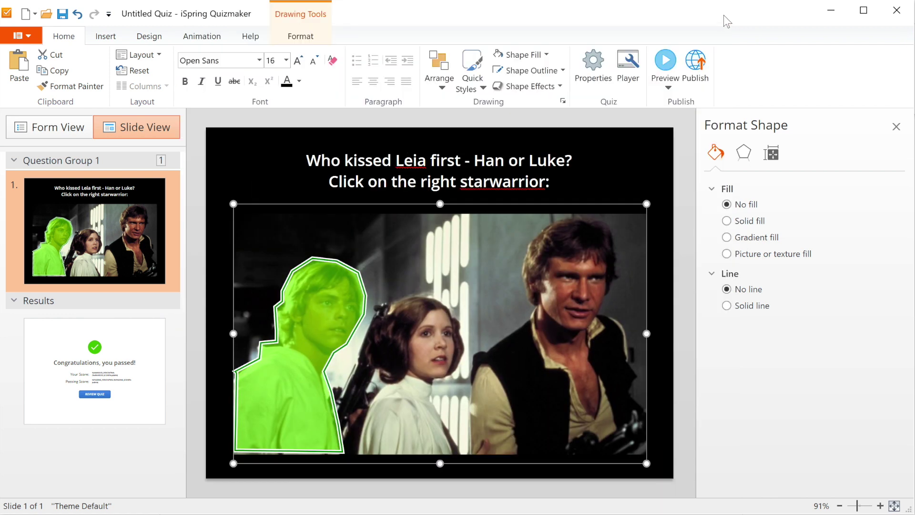
pyautogui.click(703, 66)
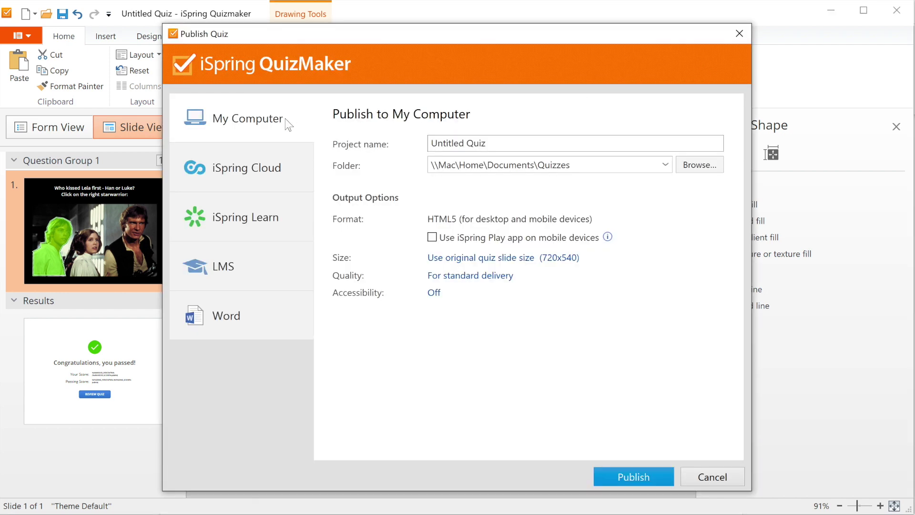
pyautogui.click(290, 162)
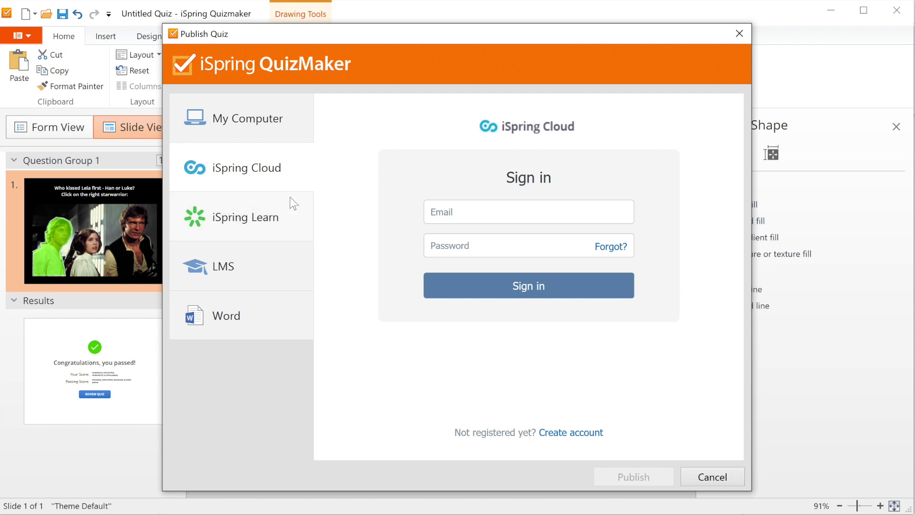
pyautogui.click(291, 214)
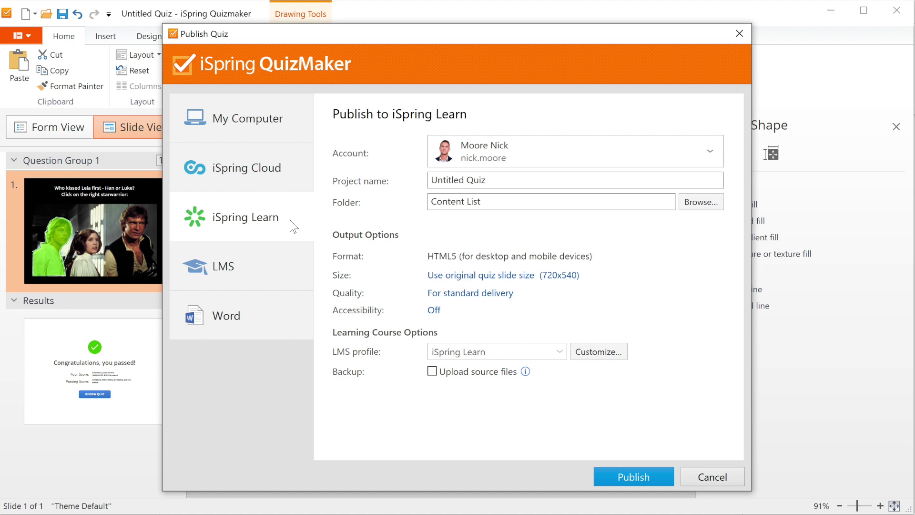
pyautogui.click(282, 270)
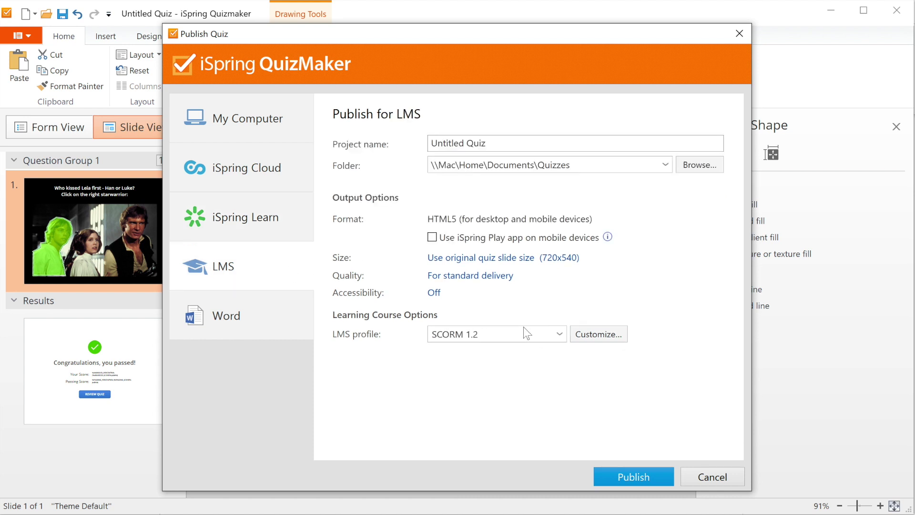
pyautogui.click(555, 335)
pyautogui.click(555, 338)
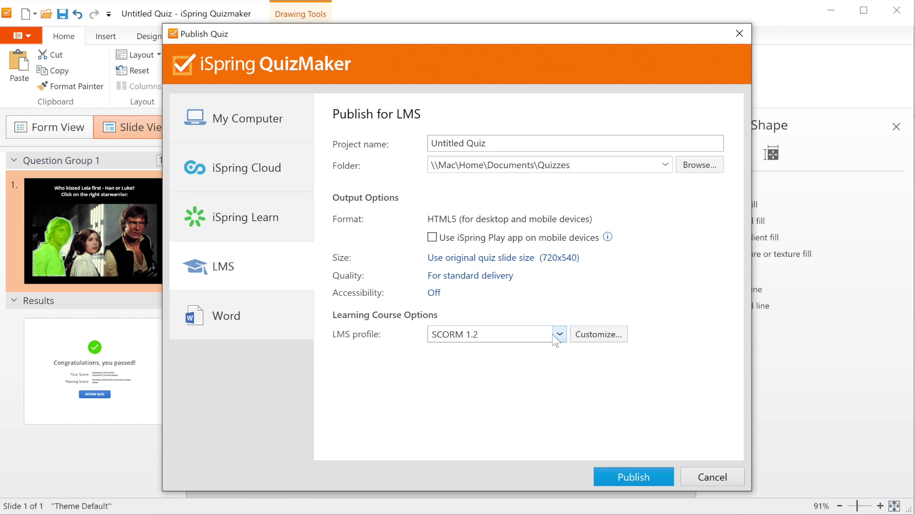
pyautogui.click(275, 308)
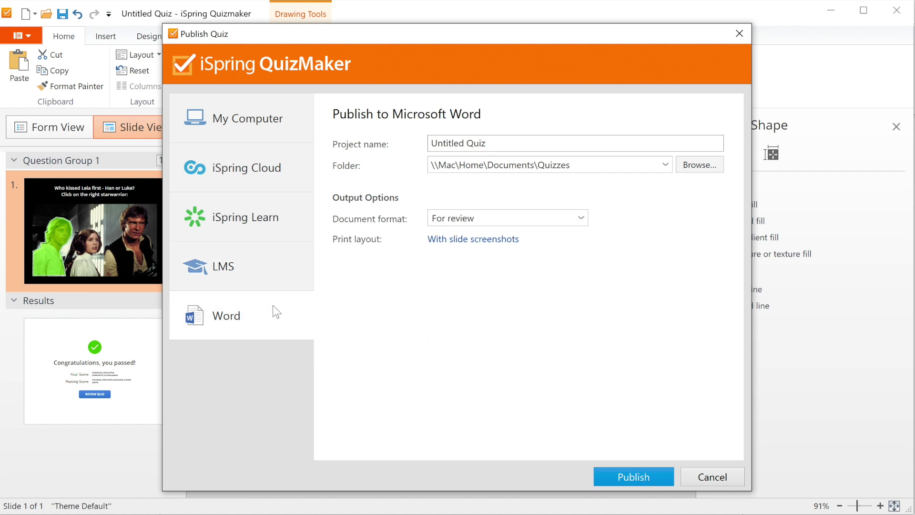
# Publish to My Computer as 'Star Wars Hotspot Quiz' and view the quiz.
pyautogui.click(286, 115)
pyautogui.moveTo(429, 143); pyautogui.dragTo(487, 143)
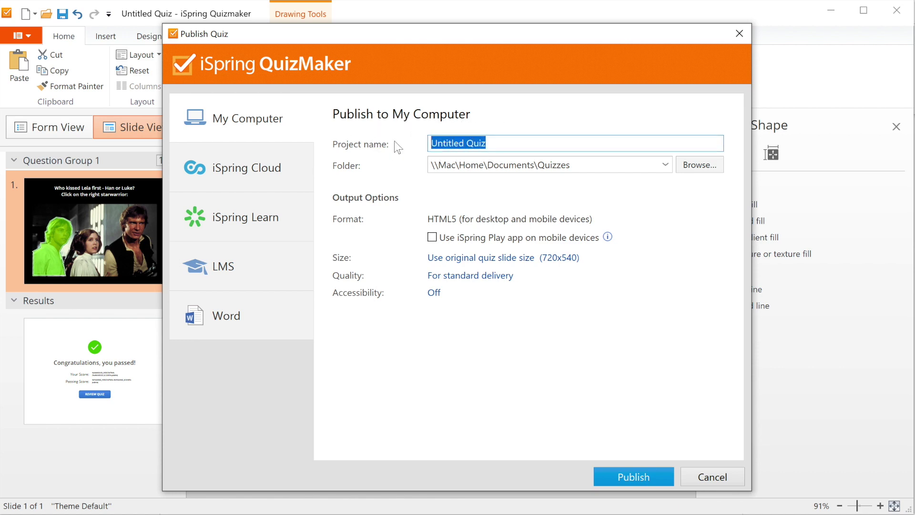
pyautogui.write('Star Wars Hotspot Quiz')
pyautogui.click(616, 470)
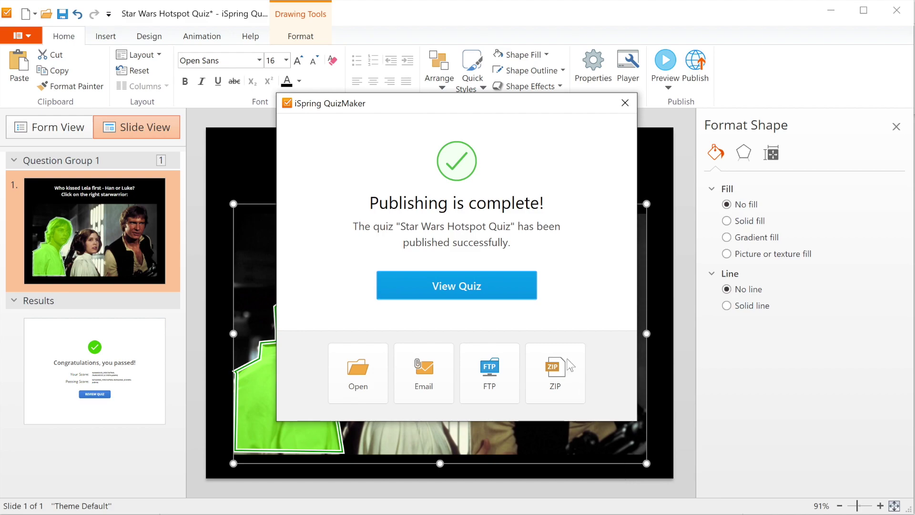
pyautogui.click(482, 278)
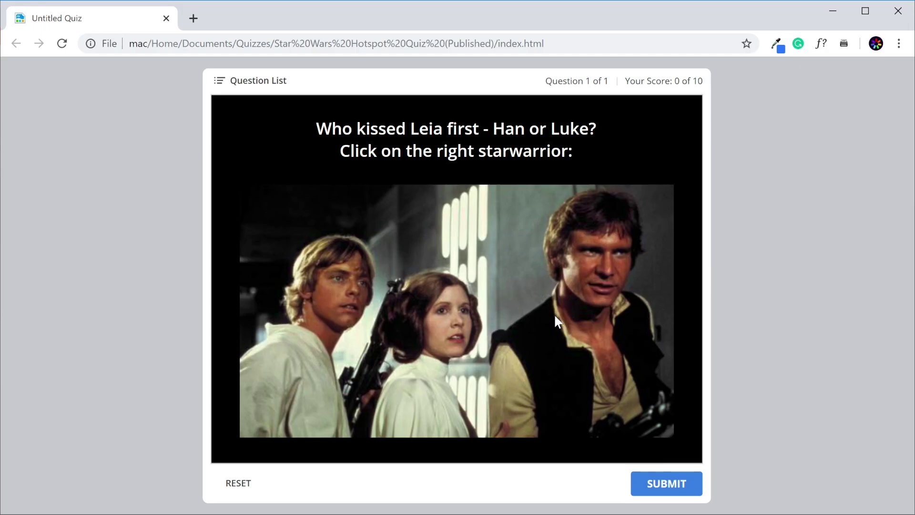